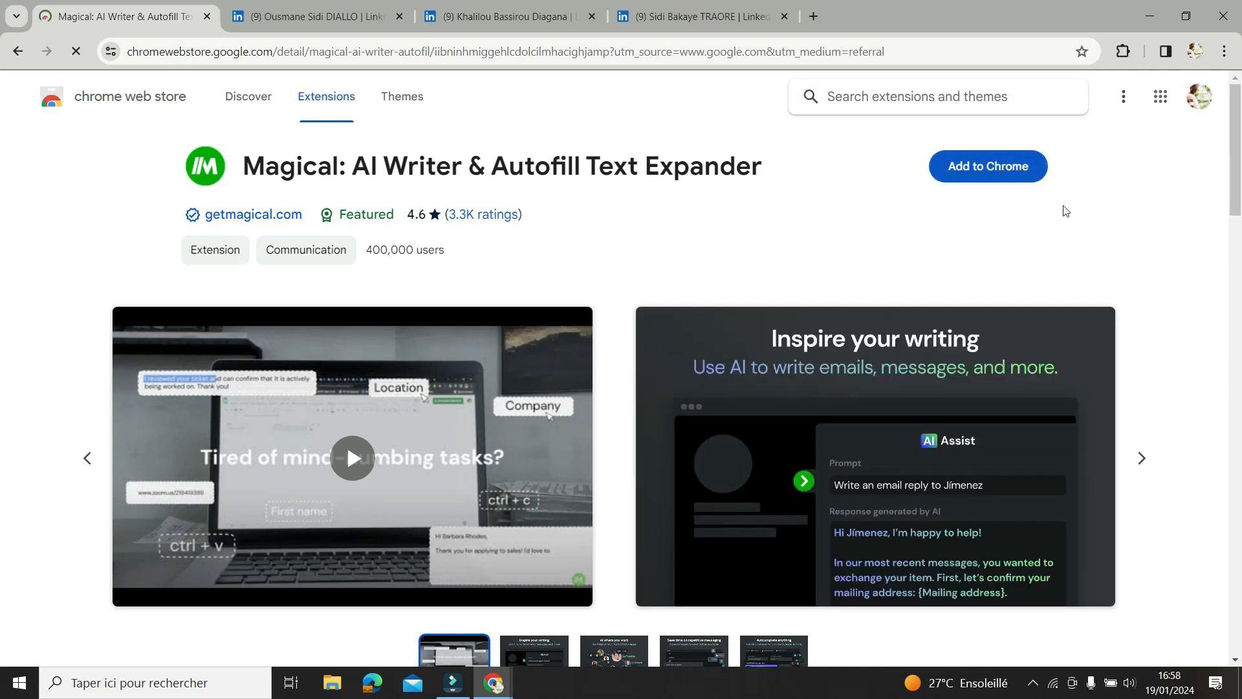
# Step: Install the Magical: AI Writer & Autofill Text Expander extension in Chrome, accepting its permissions
pyautogui.click(1007, 171)
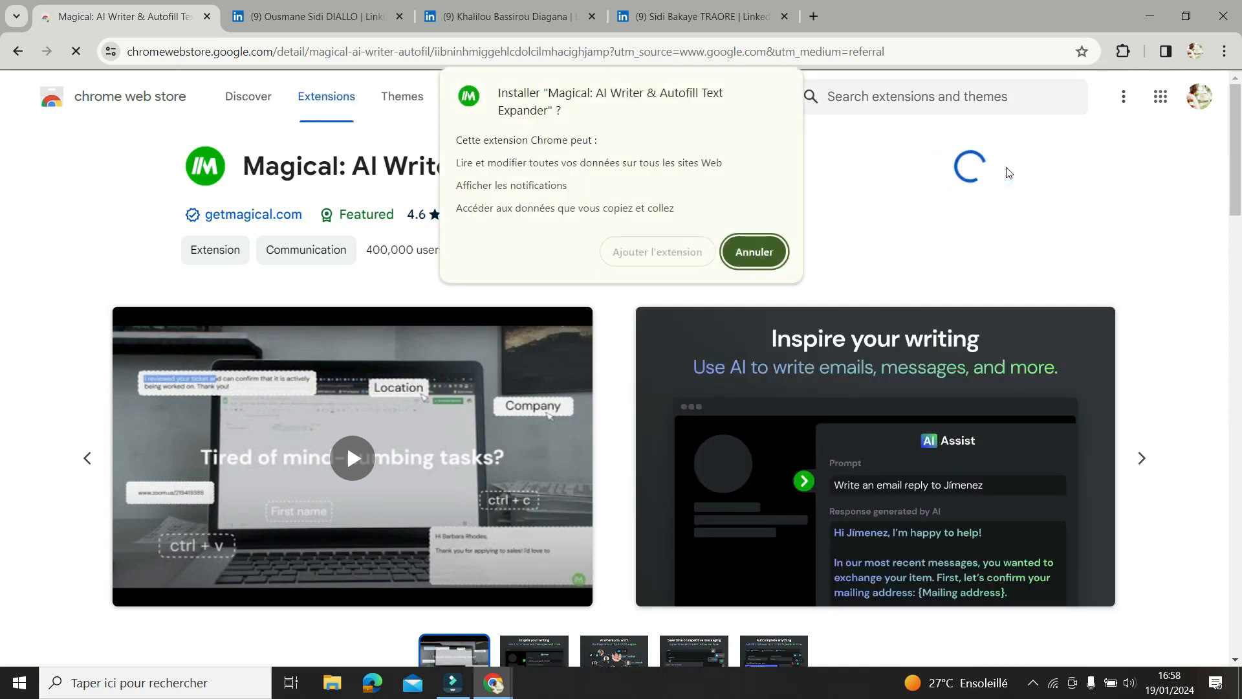
pyautogui.click(682, 246)
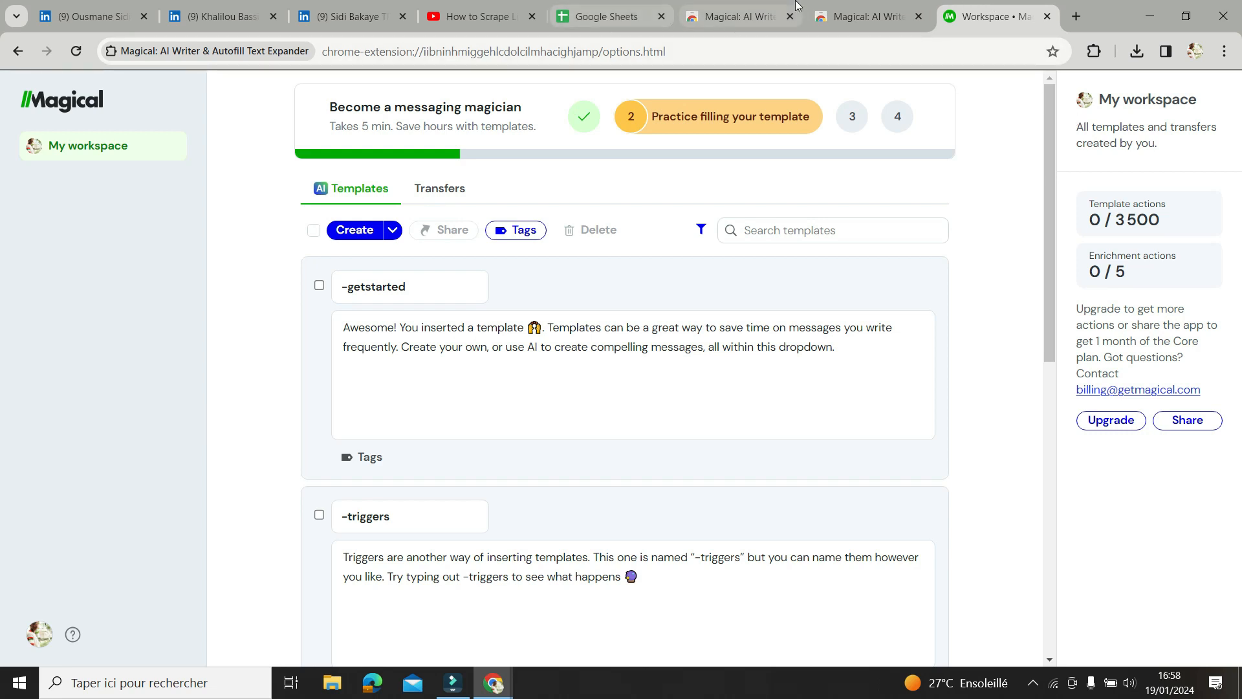
# Step: On the first open LinkedIn profile, bring up Magical's transfer settings and delete all existing labels
pyautogui.click(121, 7)
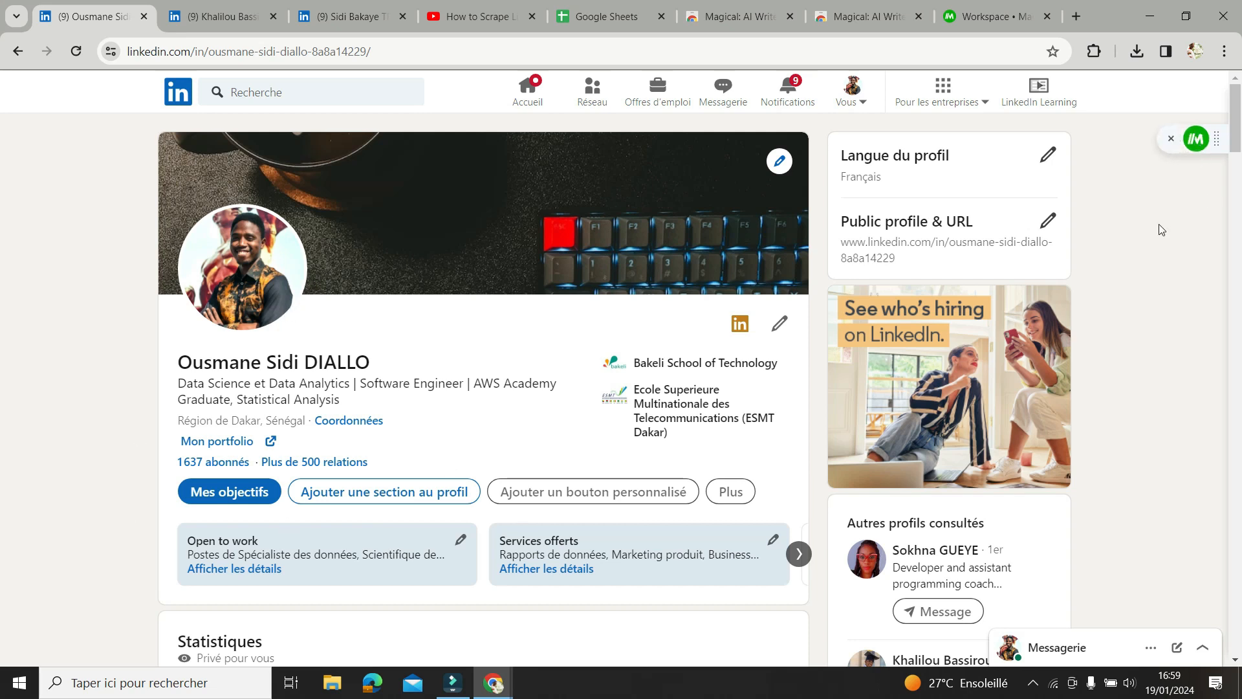
pyautogui.moveTo(1199, 150)
pyautogui.click(1197, 141)
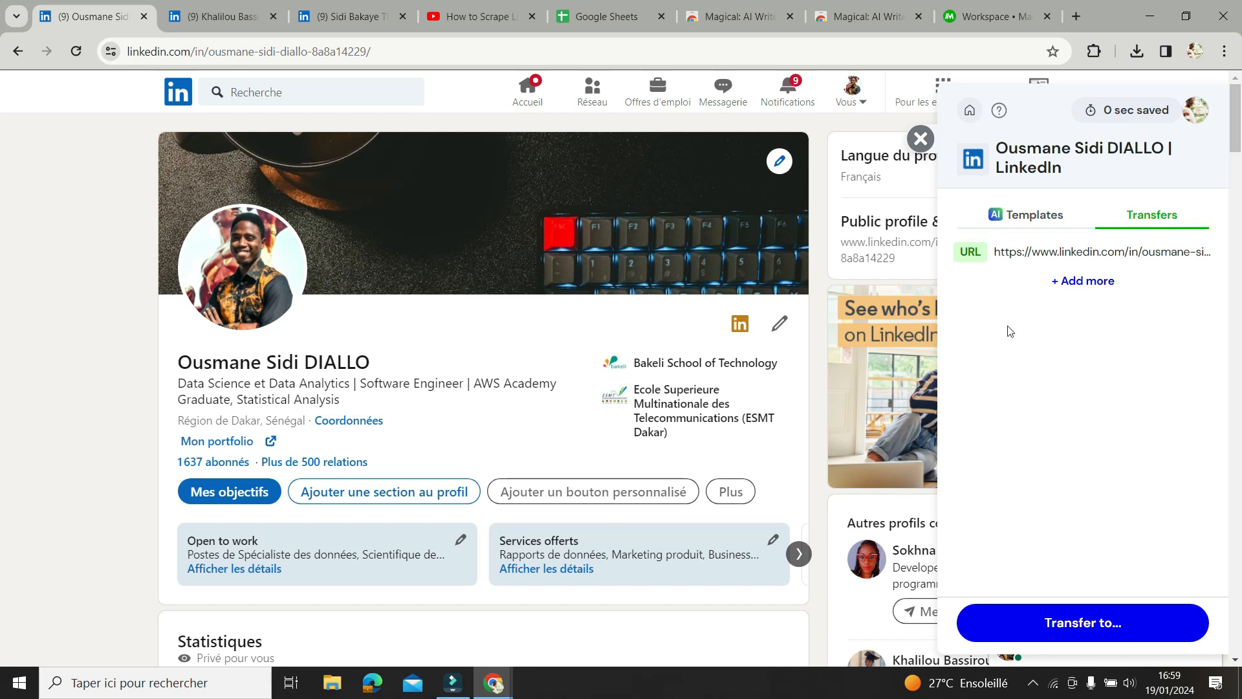
pyautogui.click(1082, 280)
pyautogui.click(1100, 307)
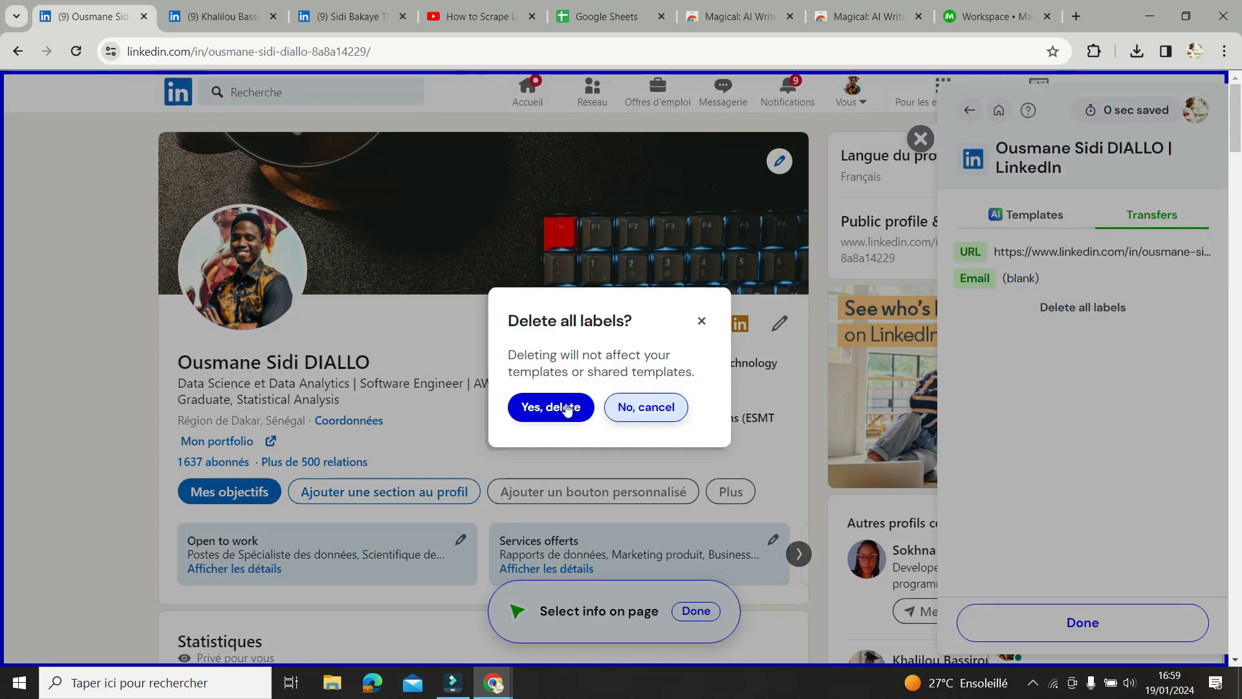
pyautogui.click(567, 407)
pyautogui.scroll(-10, 566, 313)
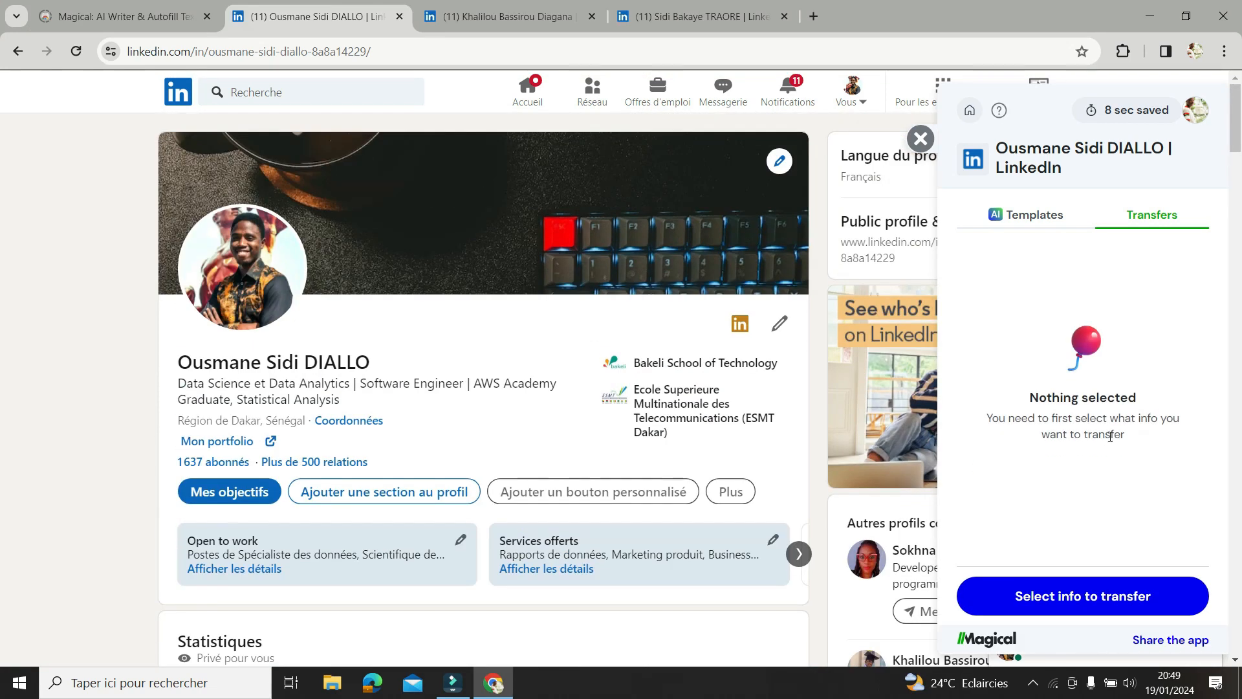
# Step: Select the profile's name as info to transfer and save it under a new label "Nom complet"
pyautogui.click(1085, 595)
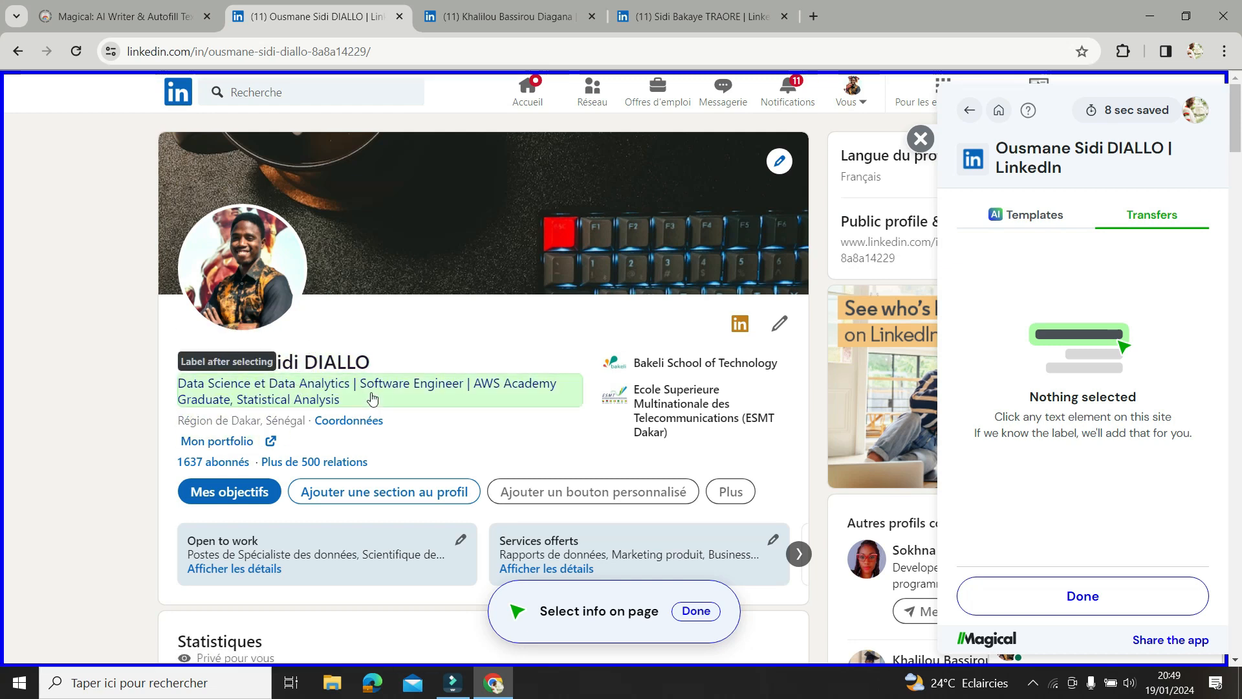
pyautogui.click(343, 366)
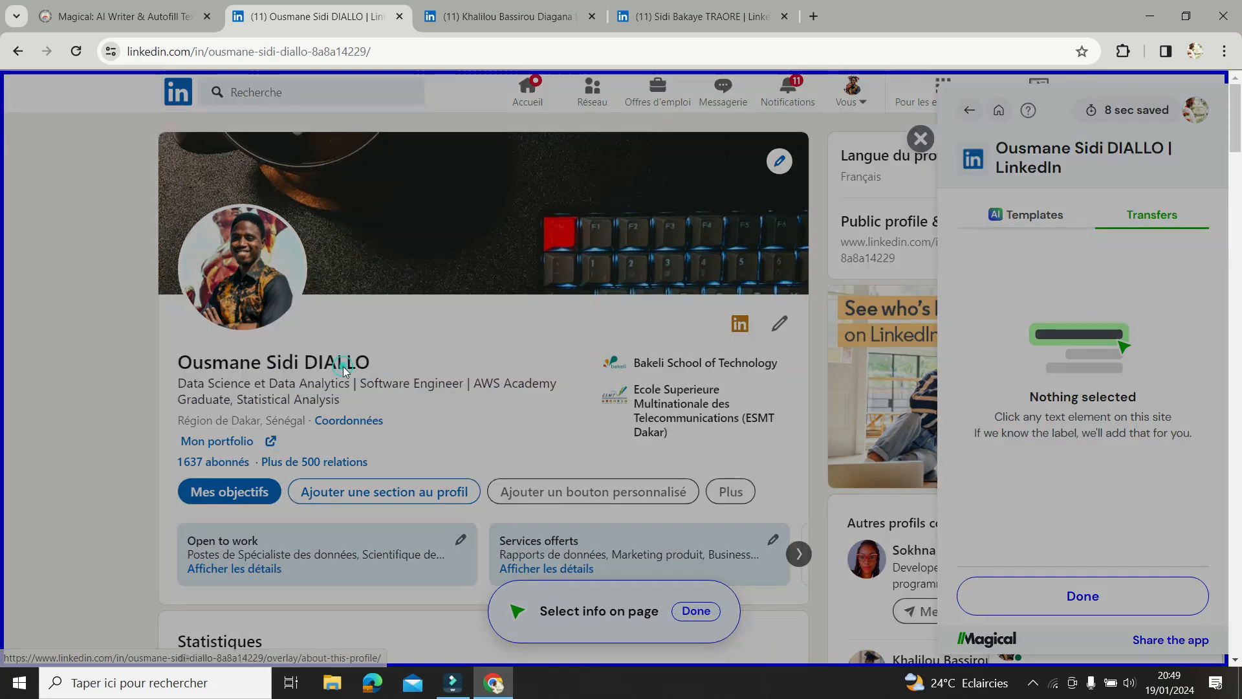
pyautogui.click(706, 367)
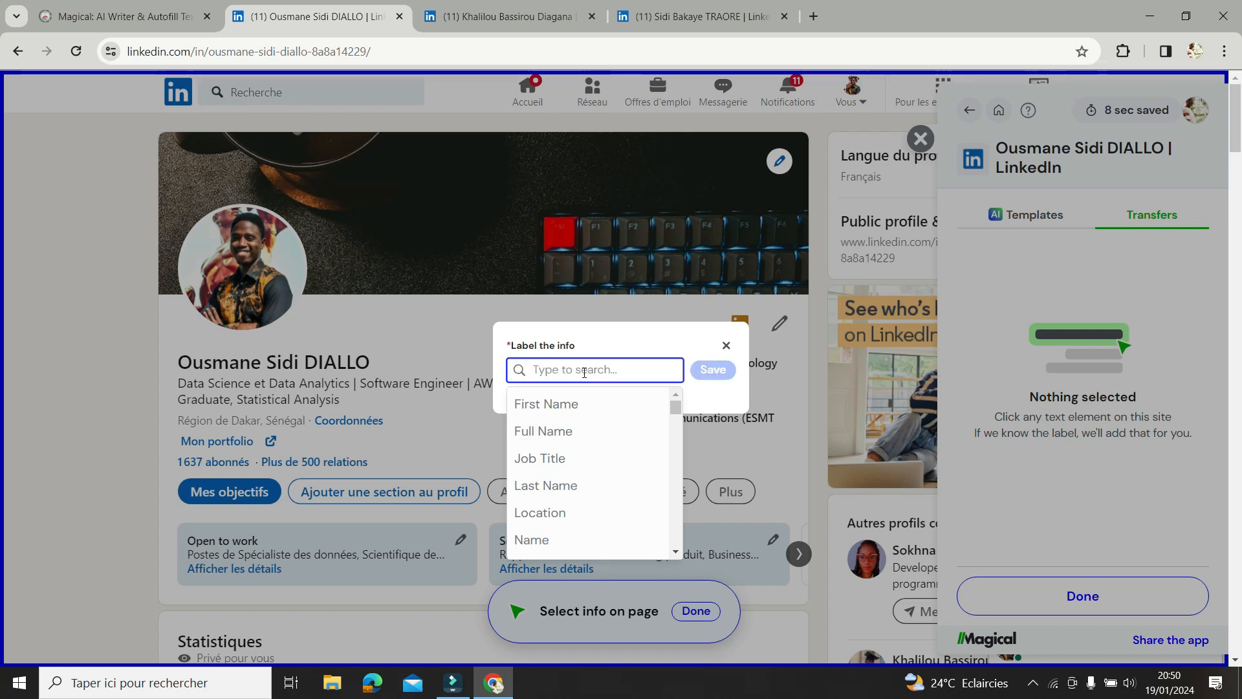
pyautogui.write('Nom')
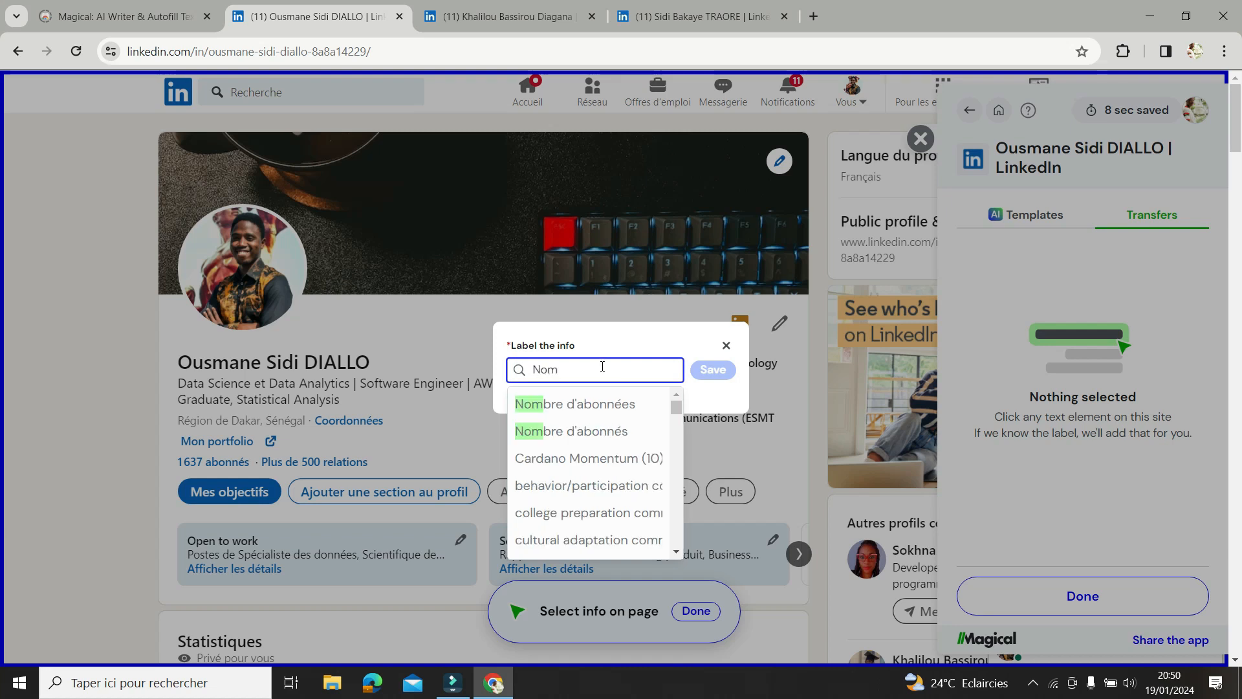
pyautogui.write(' complet')
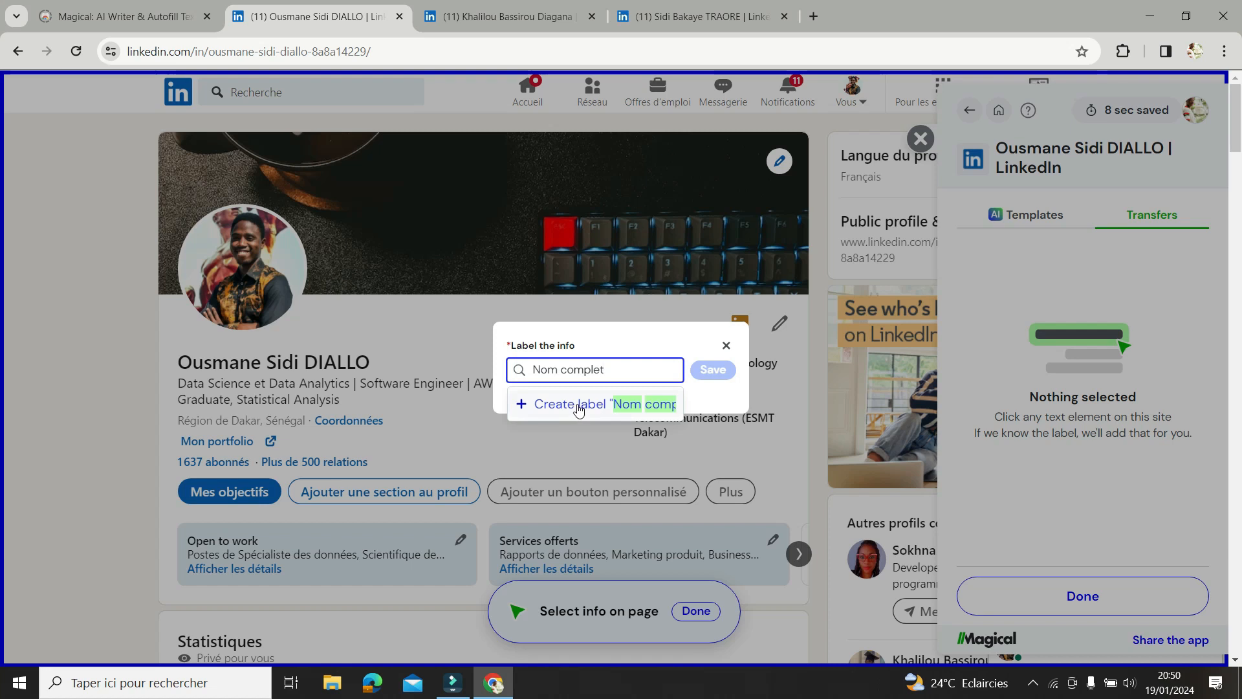
pyautogui.click(579, 404)
pyautogui.click(714, 369)
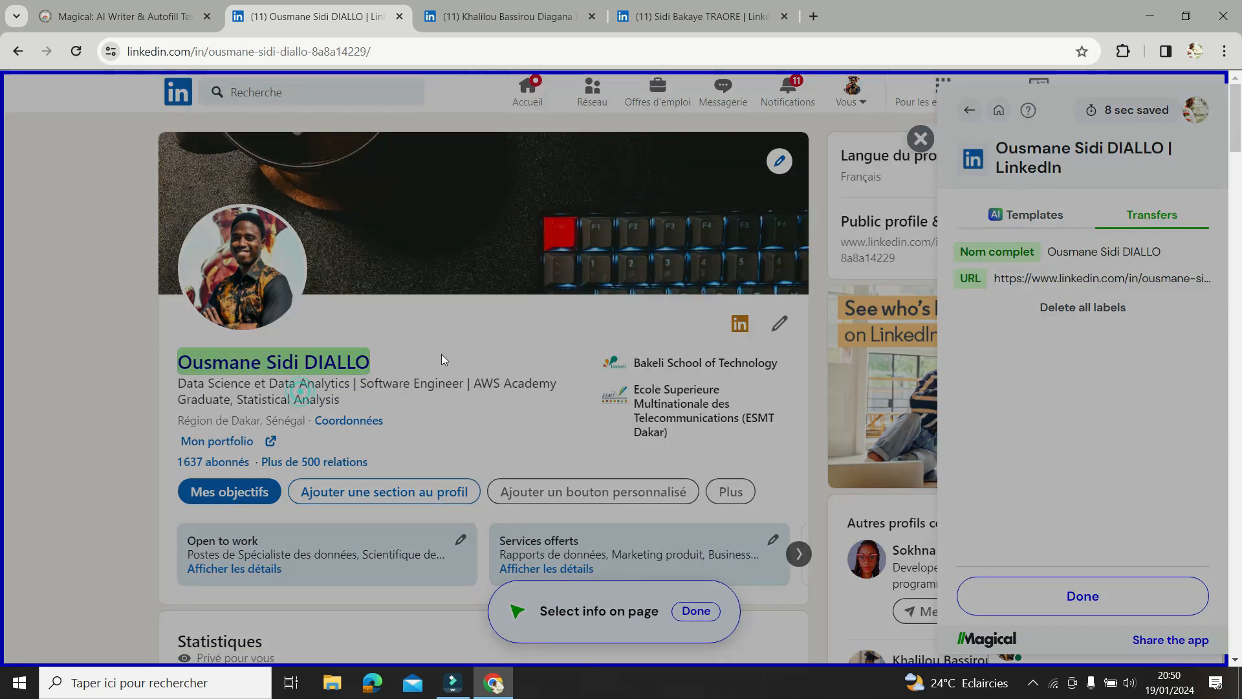
# Step: Select the profile's headline as info to transfer and save it under a new label "Titre prospect"
pyautogui.click(546, 335)
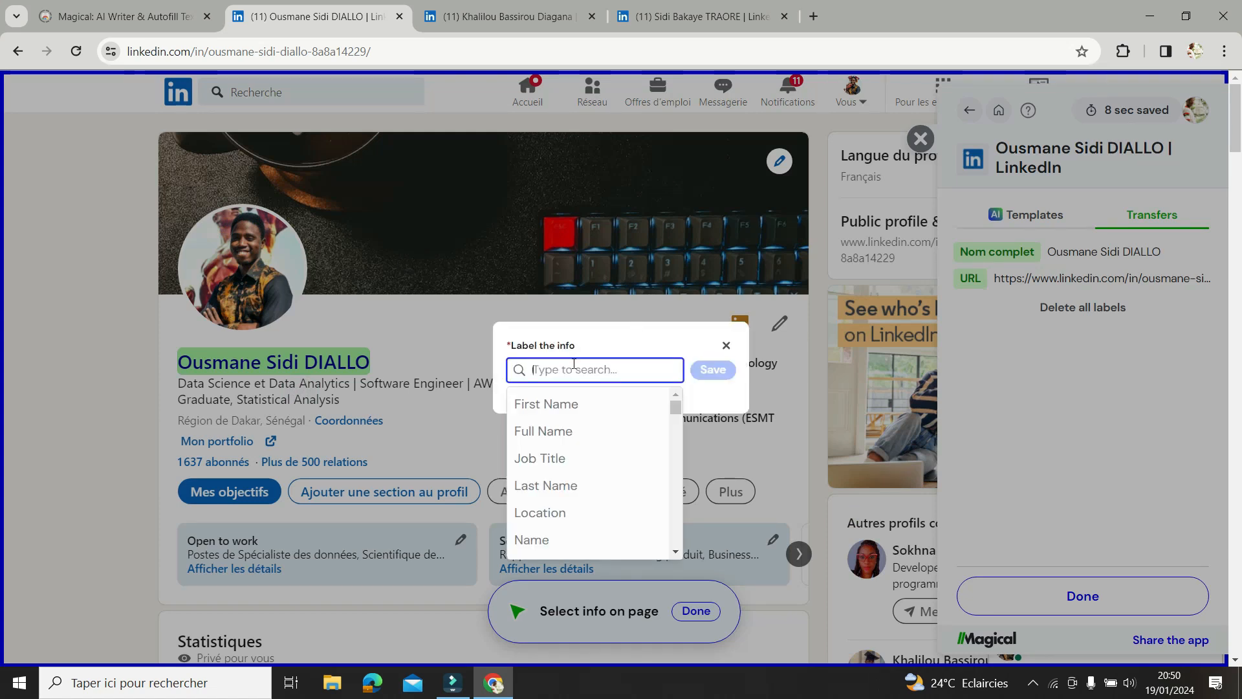
pyautogui.click(634, 370)
pyautogui.write('prospect')
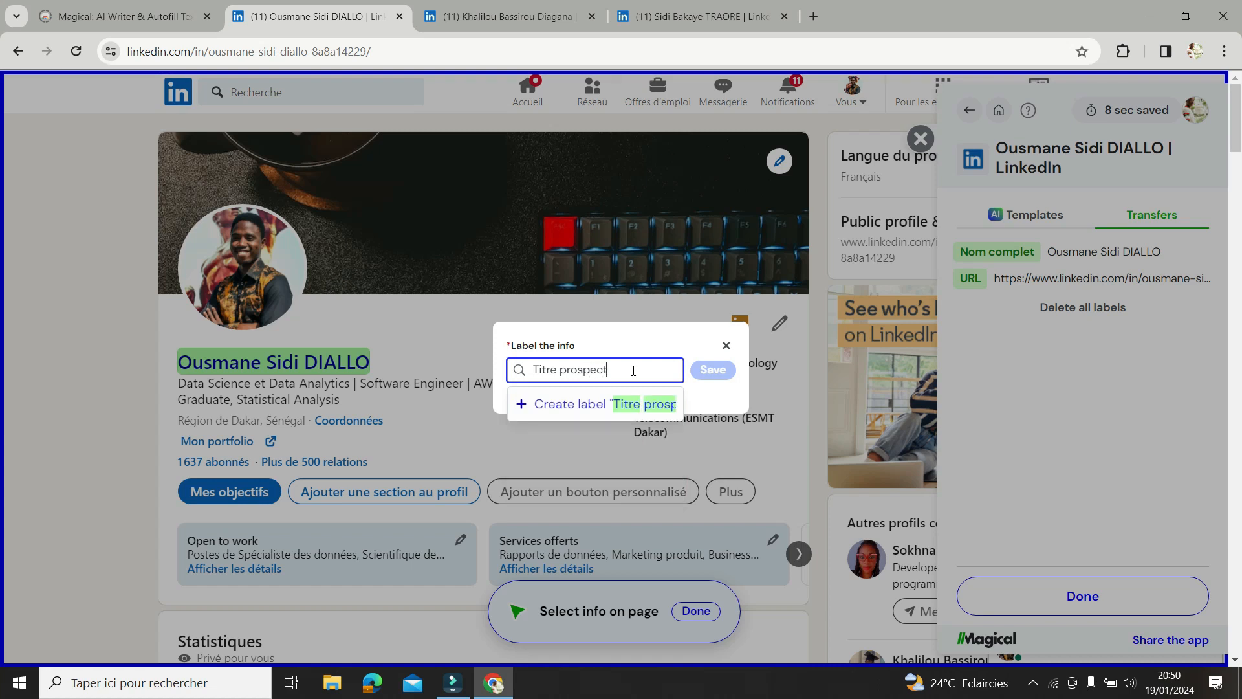
pyautogui.click(574, 403)
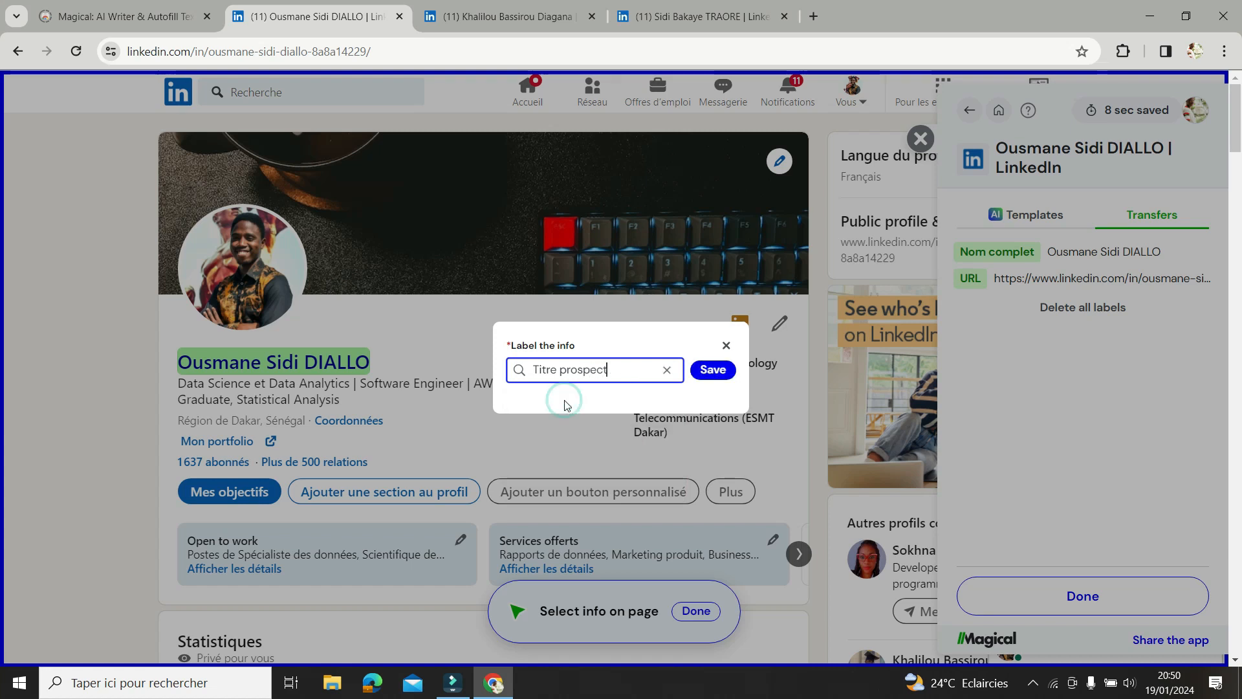
pyautogui.click(715, 374)
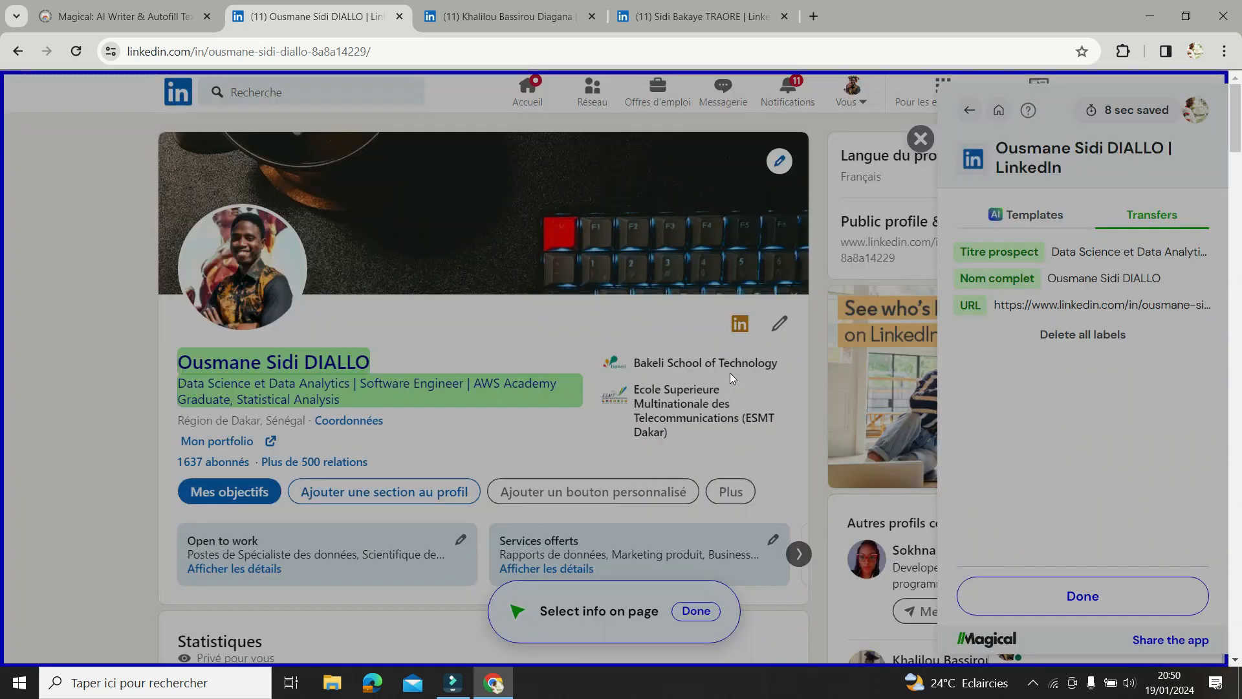
# Step: Try to label the profile's follower count as "Nombre d'abonnés", then finish selecting info
pyautogui.click(539, 384)
pyautogui.click(569, 367)
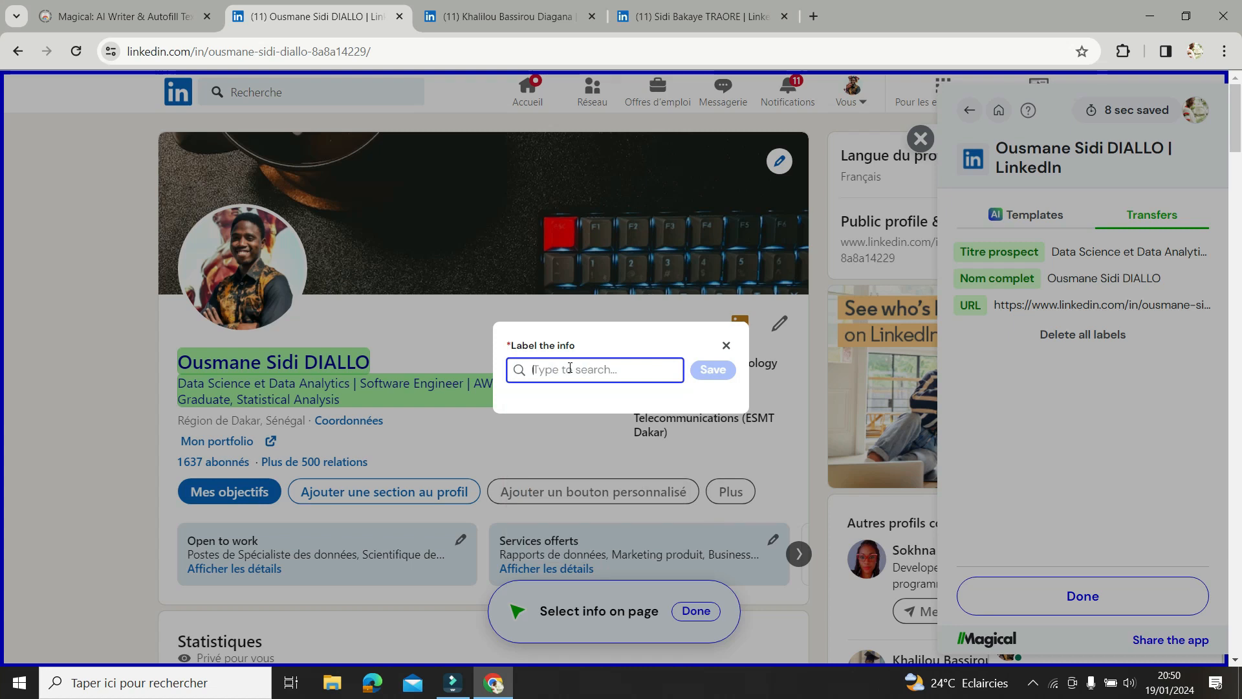
pyautogui.write("Nombre d'abonnée")
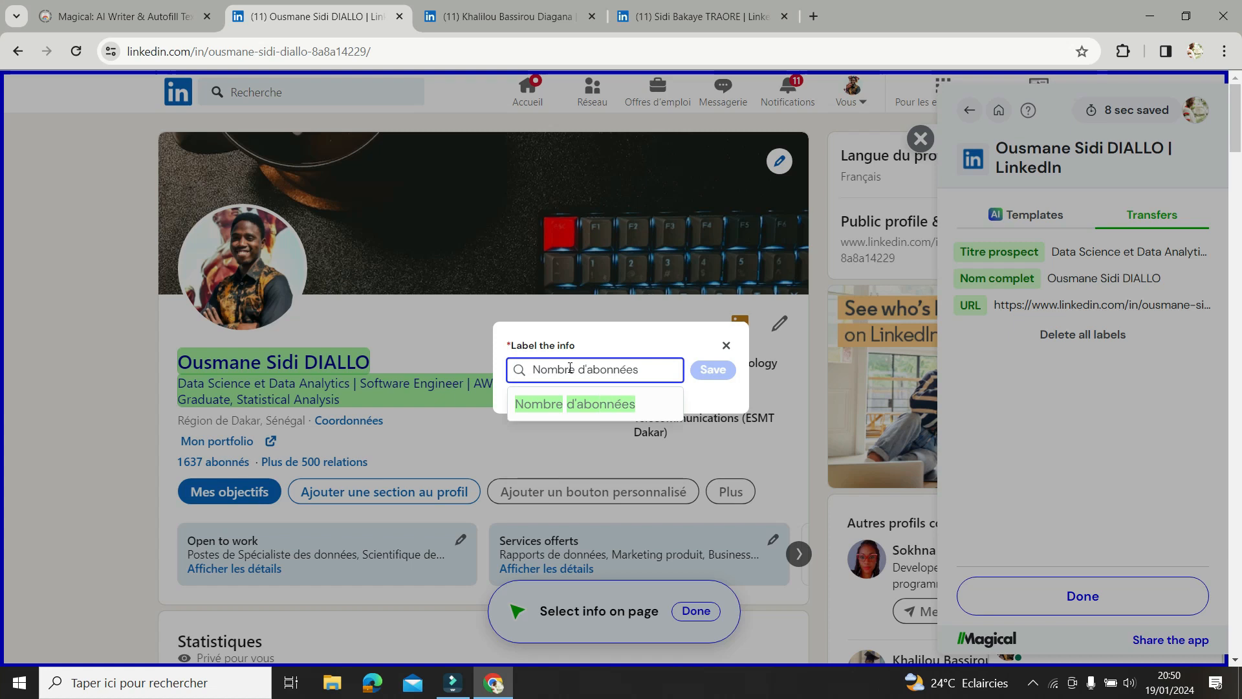
pyautogui.press('BackSpace')
pyautogui.write('s')
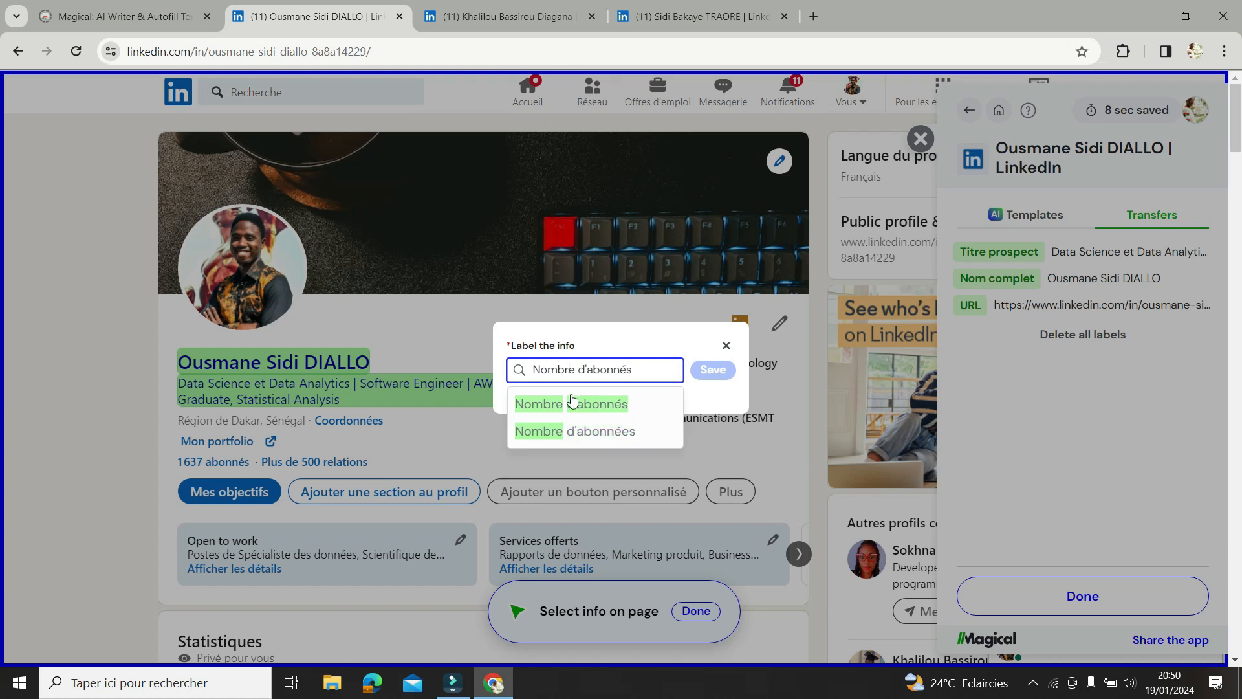
pyautogui.click(695, 402)
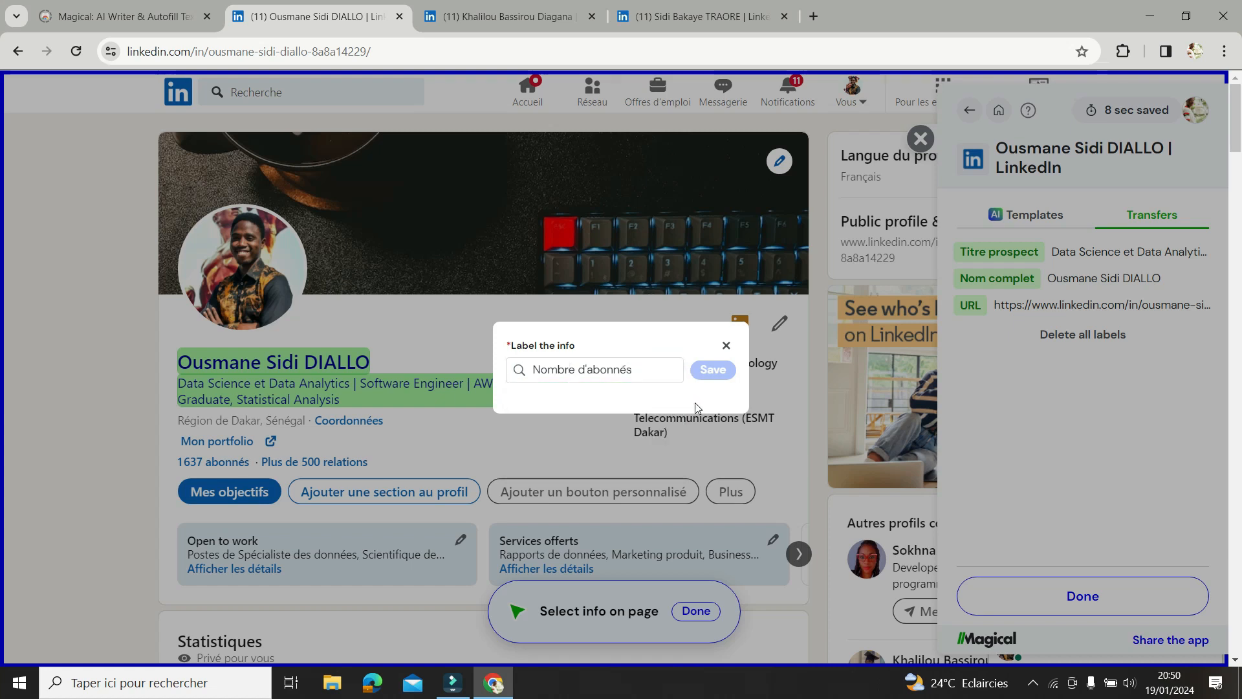
pyautogui.click(656, 374)
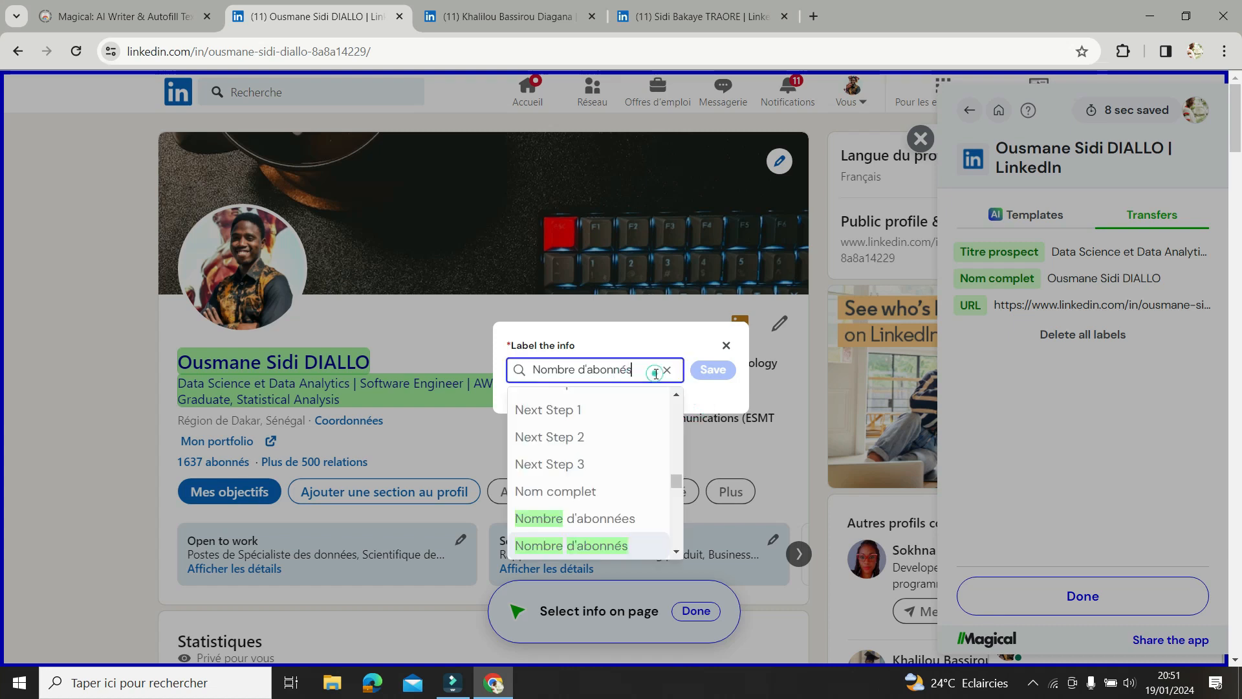
pyautogui.click(614, 545)
pyautogui.click(643, 377)
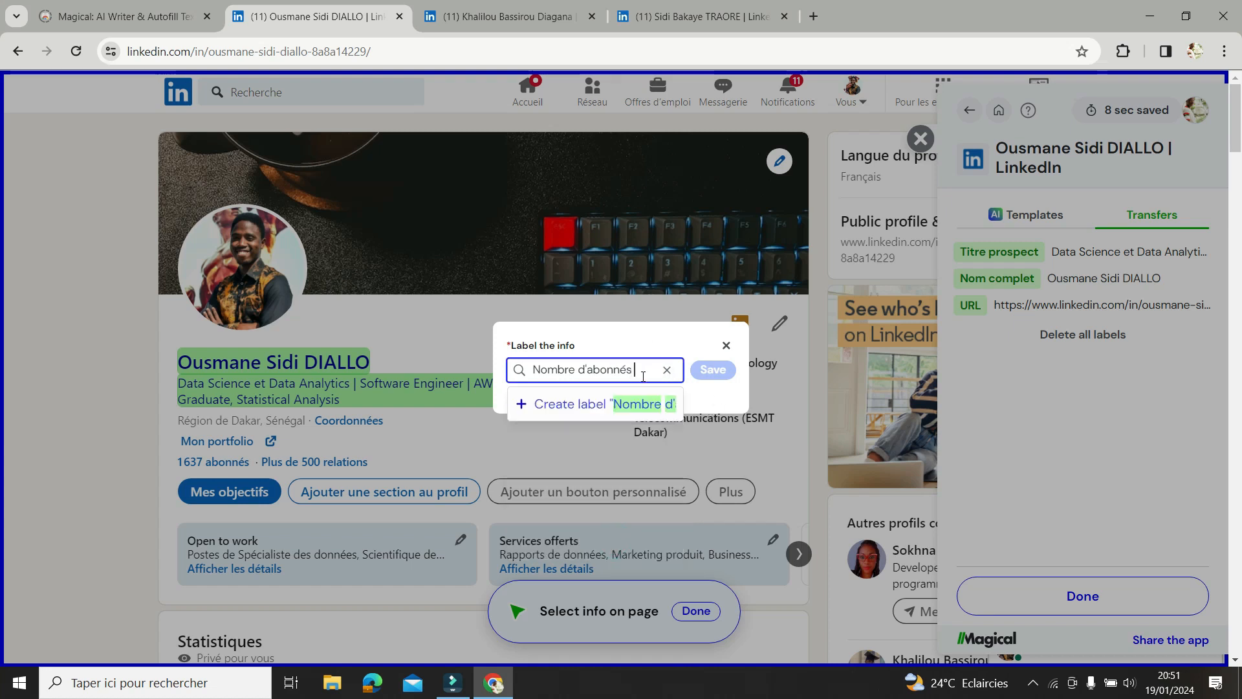
pyautogui.click(579, 406)
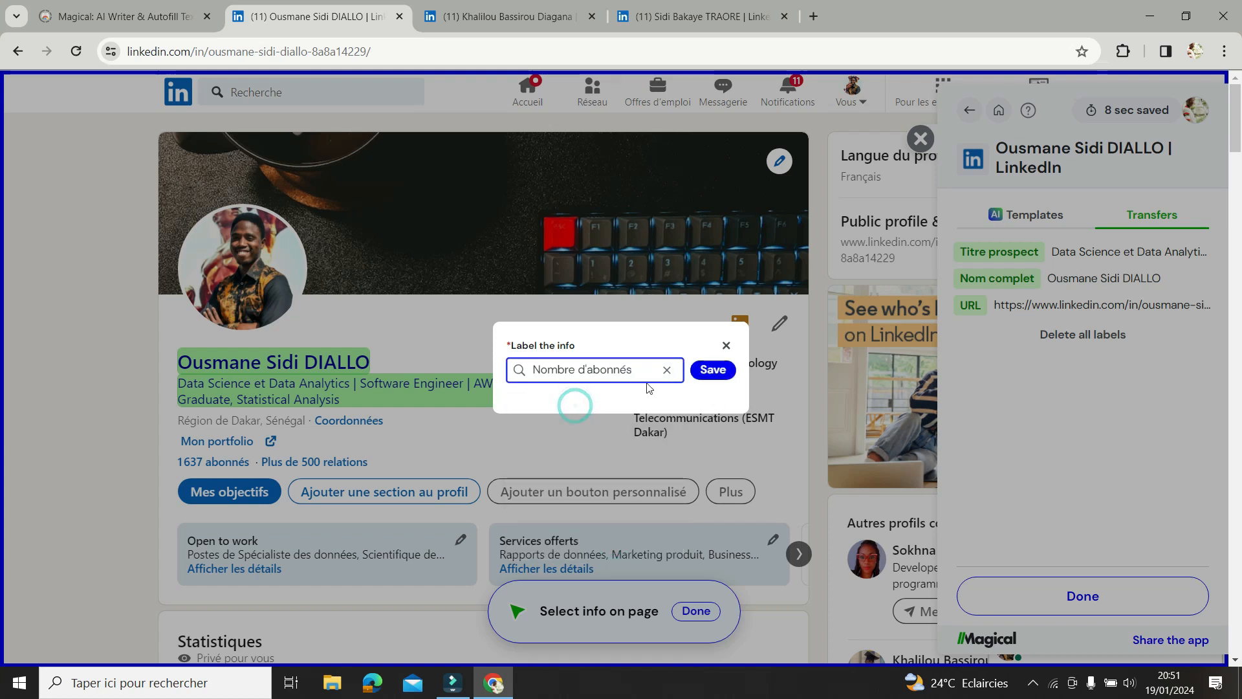
pyautogui.click(713, 372)
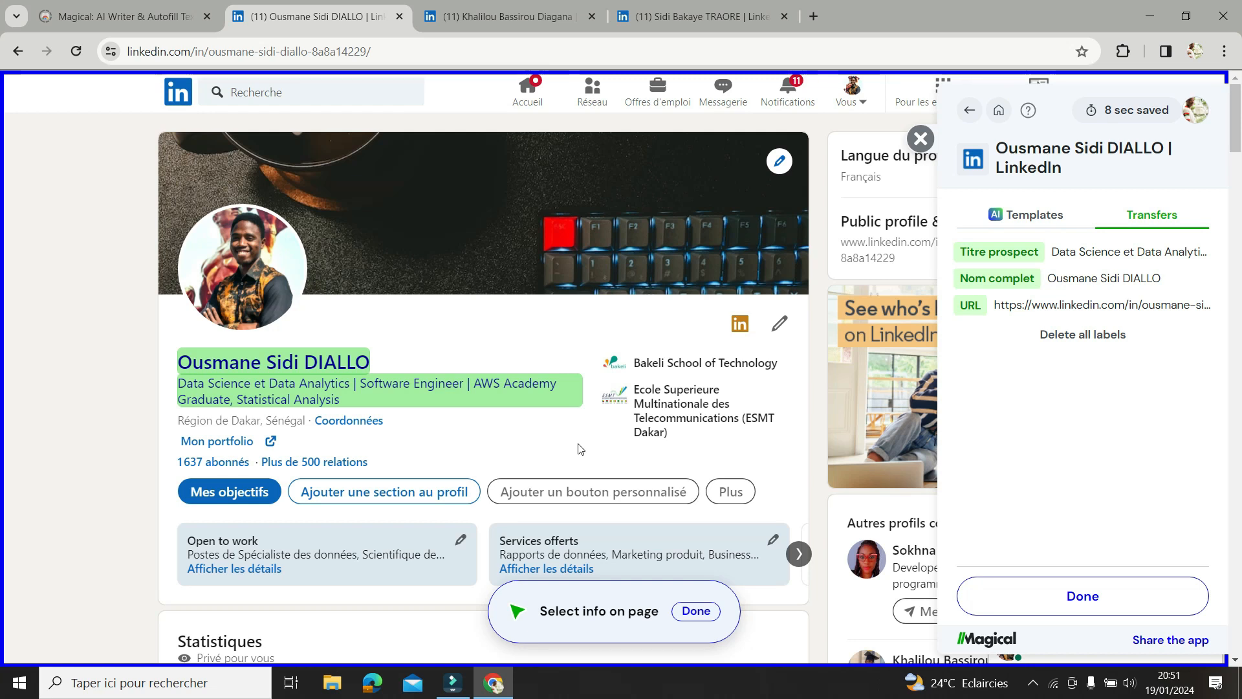
pyautogui.click(1121, 600)
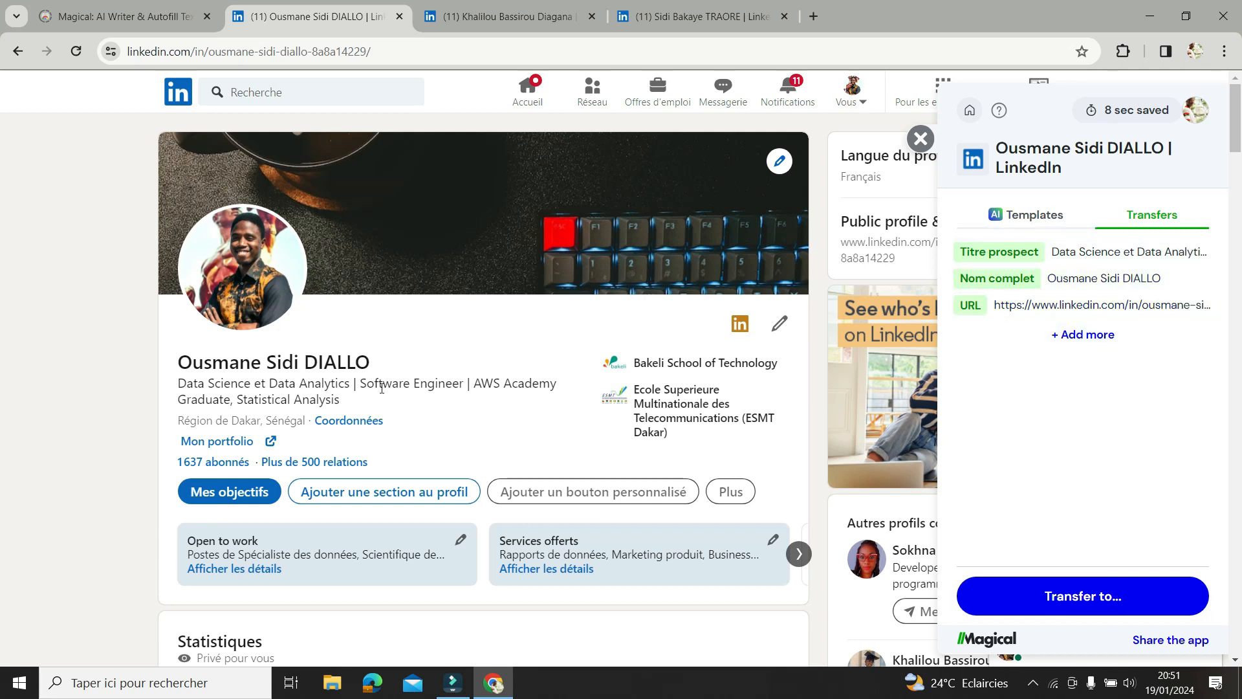
# Step: Open the profile's contact details and add the e-mail address to the transfer info with the label "Email"
pyautogui.click(346, 427)
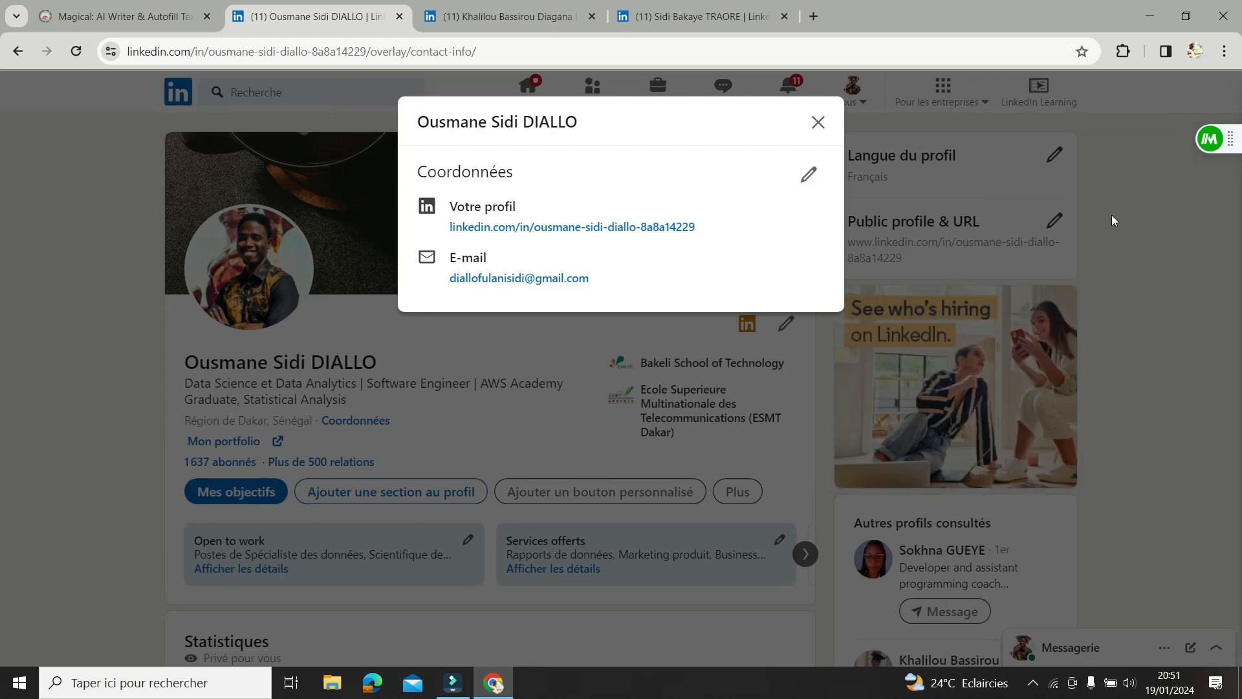
pyautogui.click(1208, 141)
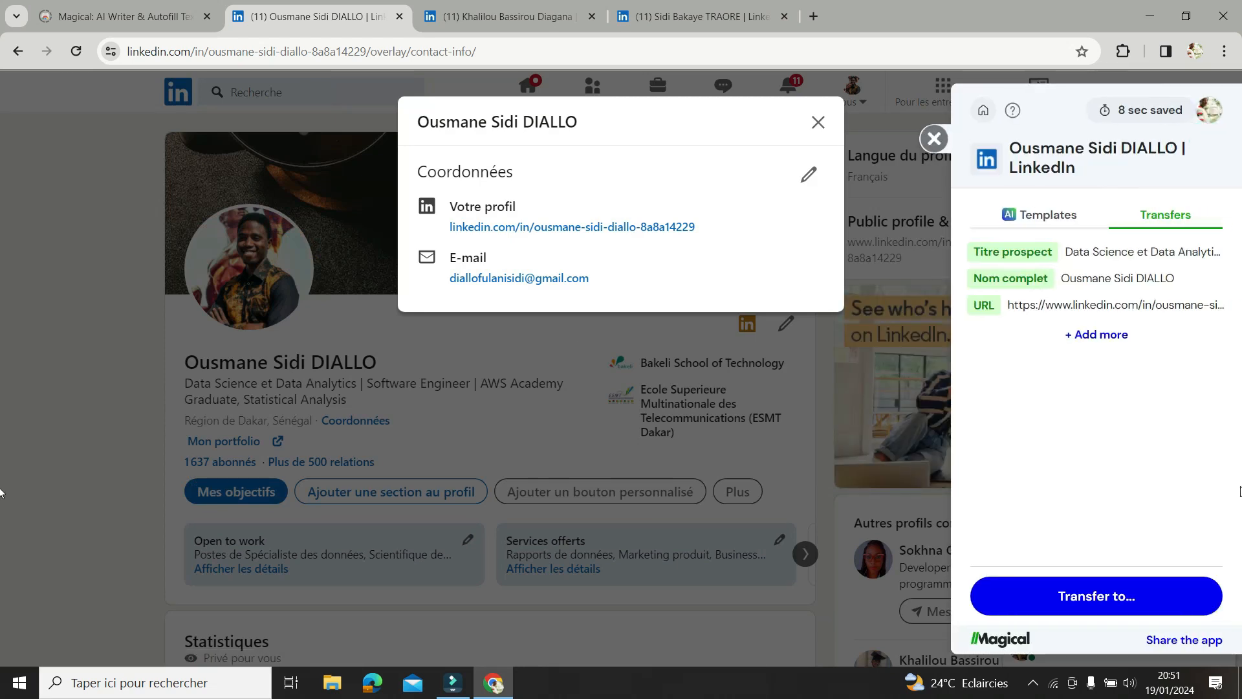
pyautogui.click(1099, 335)
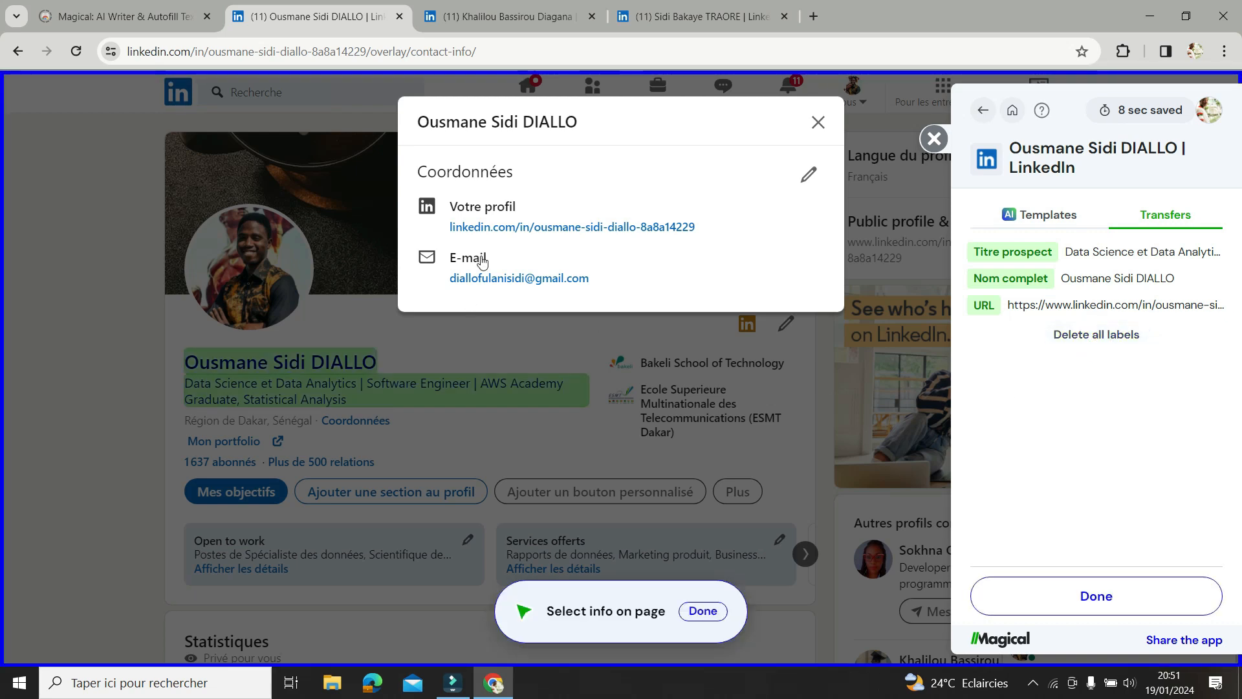
pyautogui.click(484, 285)
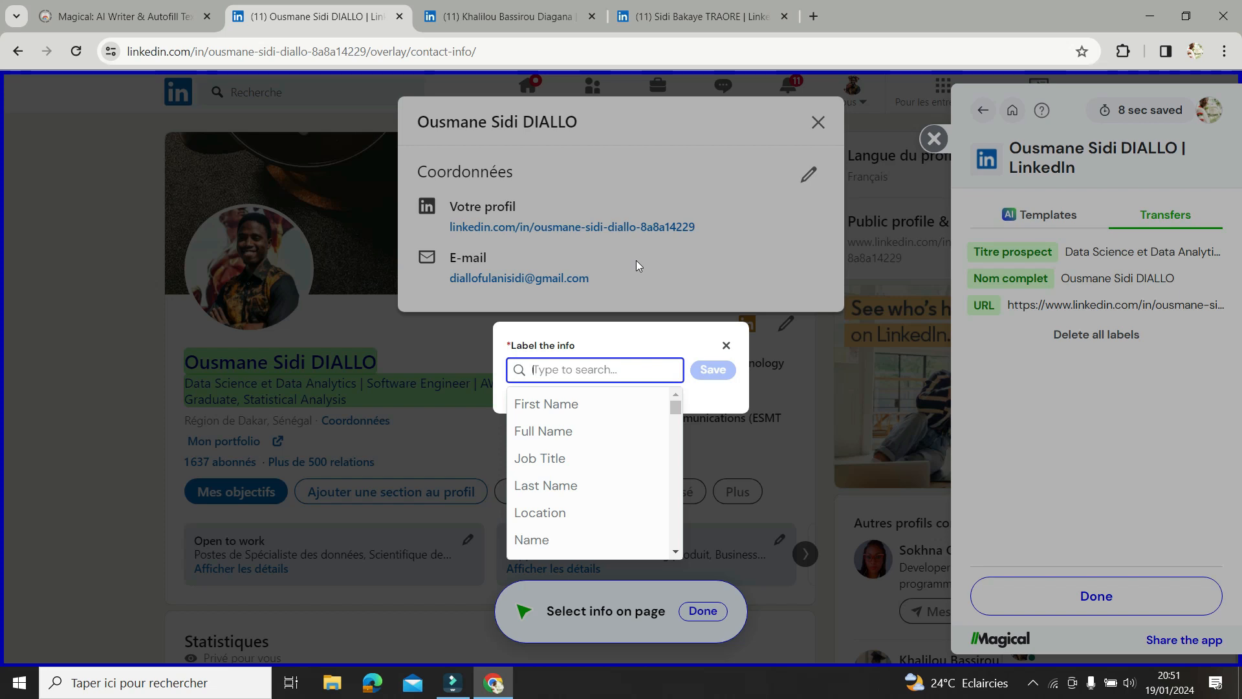
pyautogui.write('Email')
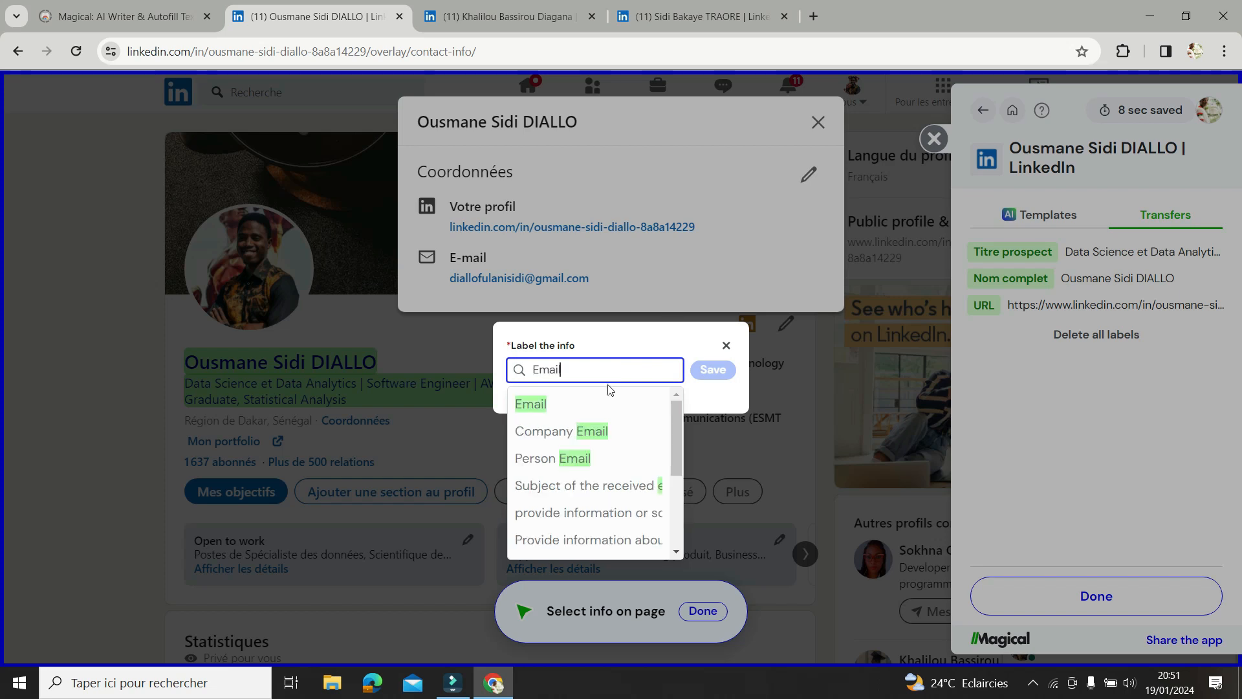
pyautogui.click(587, 404)
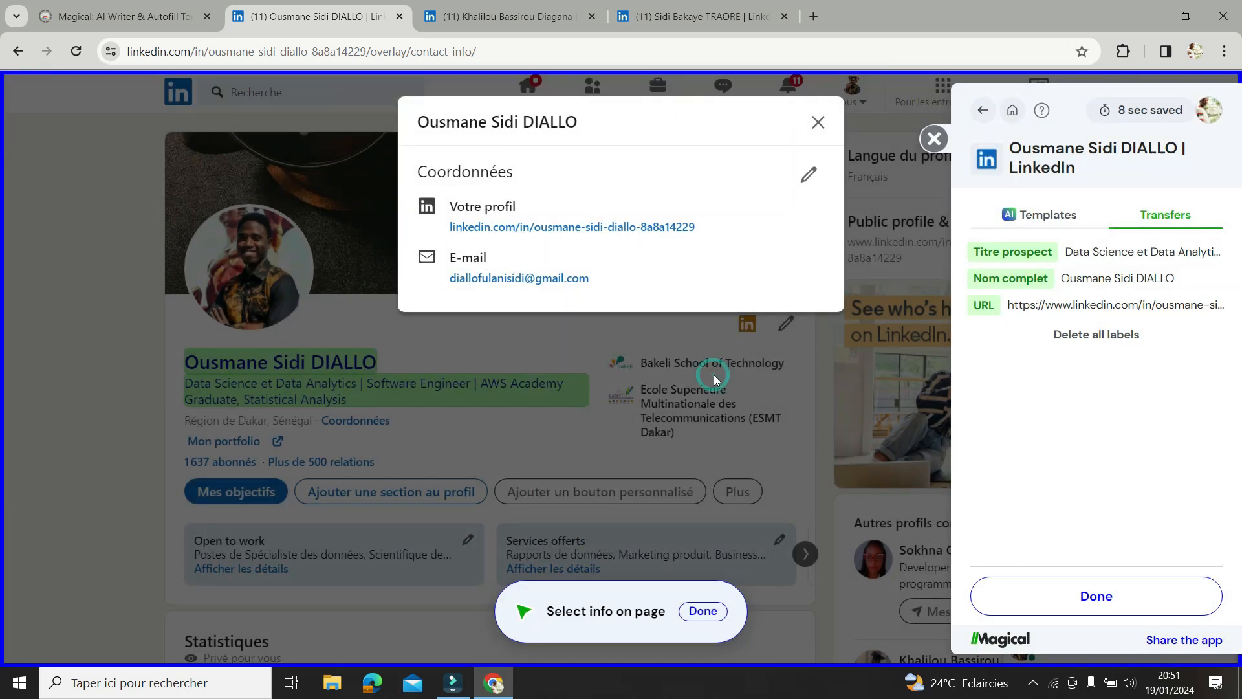
pyautogui.click(713, 370)
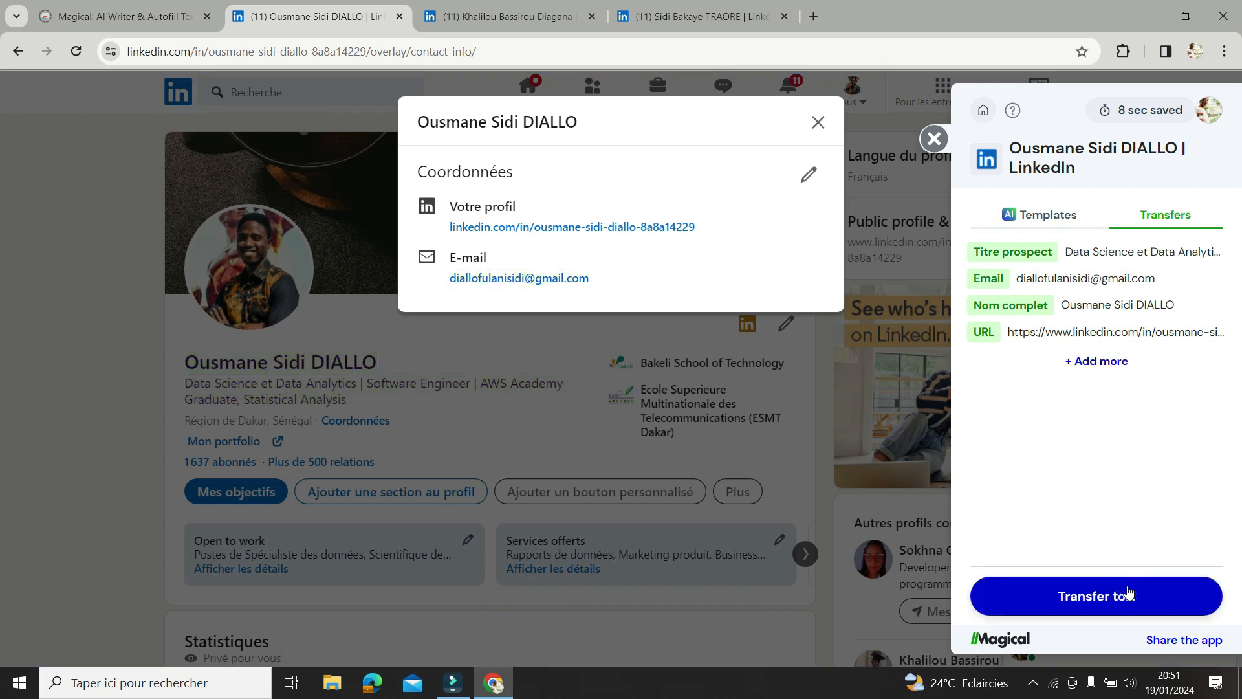
# Step: Transfer the labelled info from all similar LinkedIn tabs to a new spreadsheet
pyautogui.click(1127, 593)
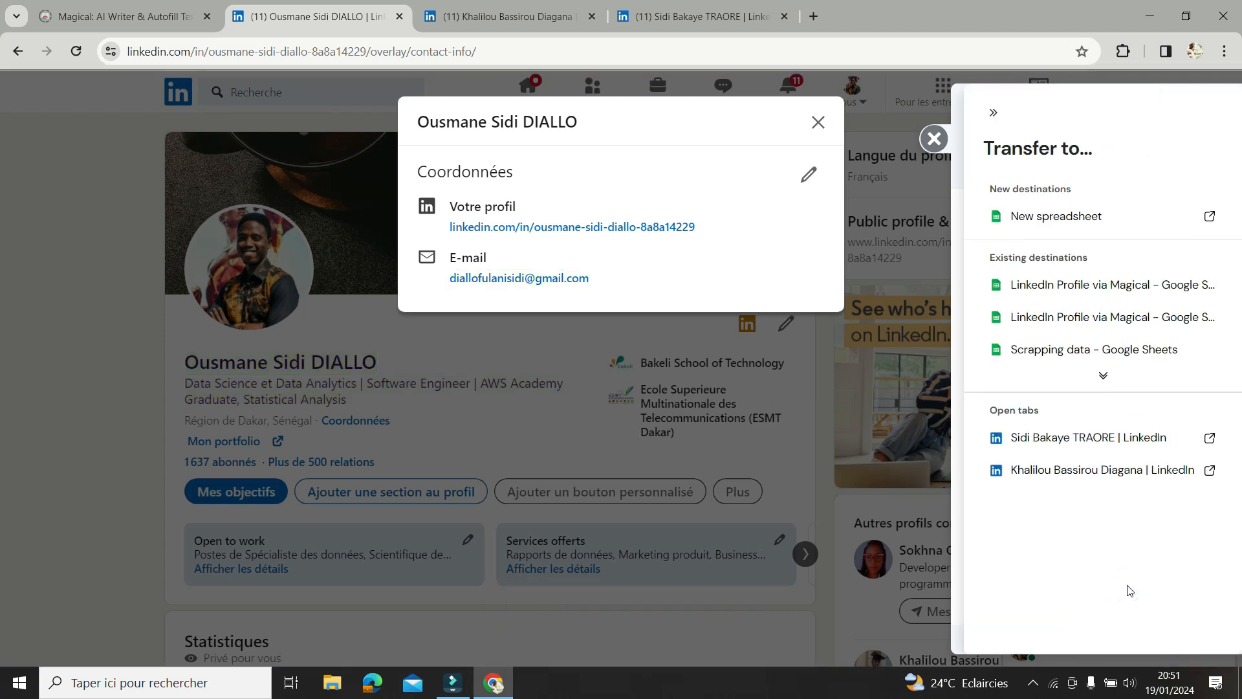
pyautogui.click(1084, 225)
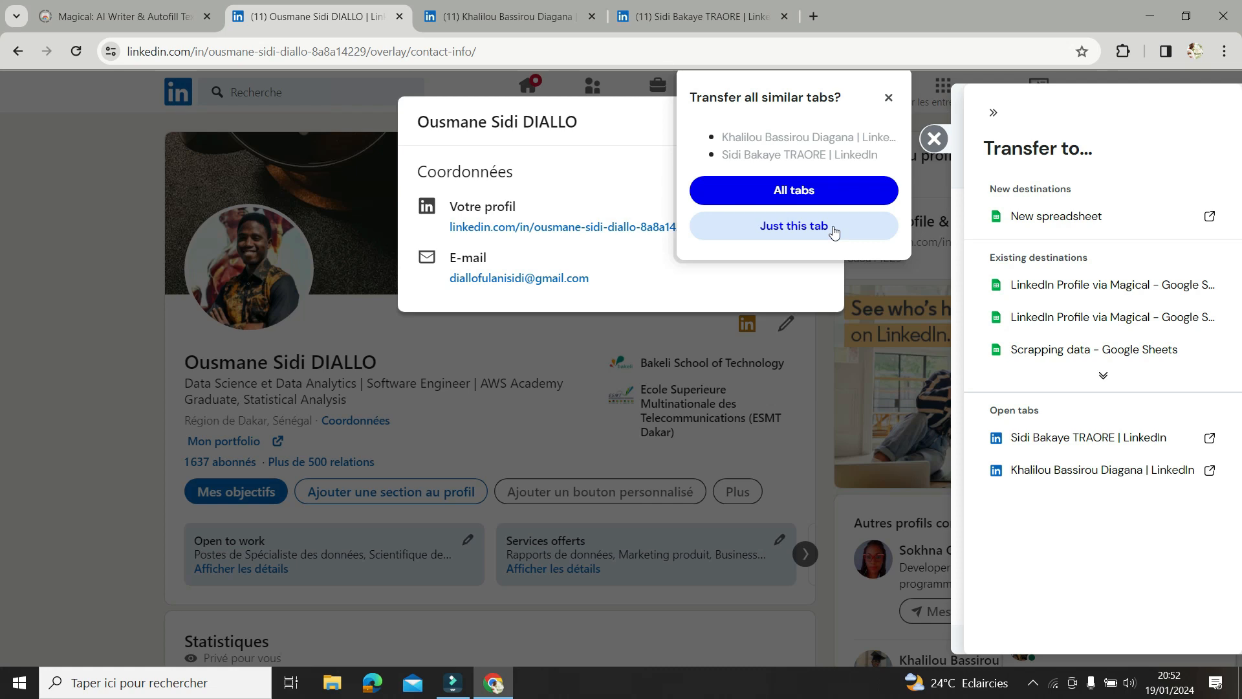
pyautogui.click(782, 190)
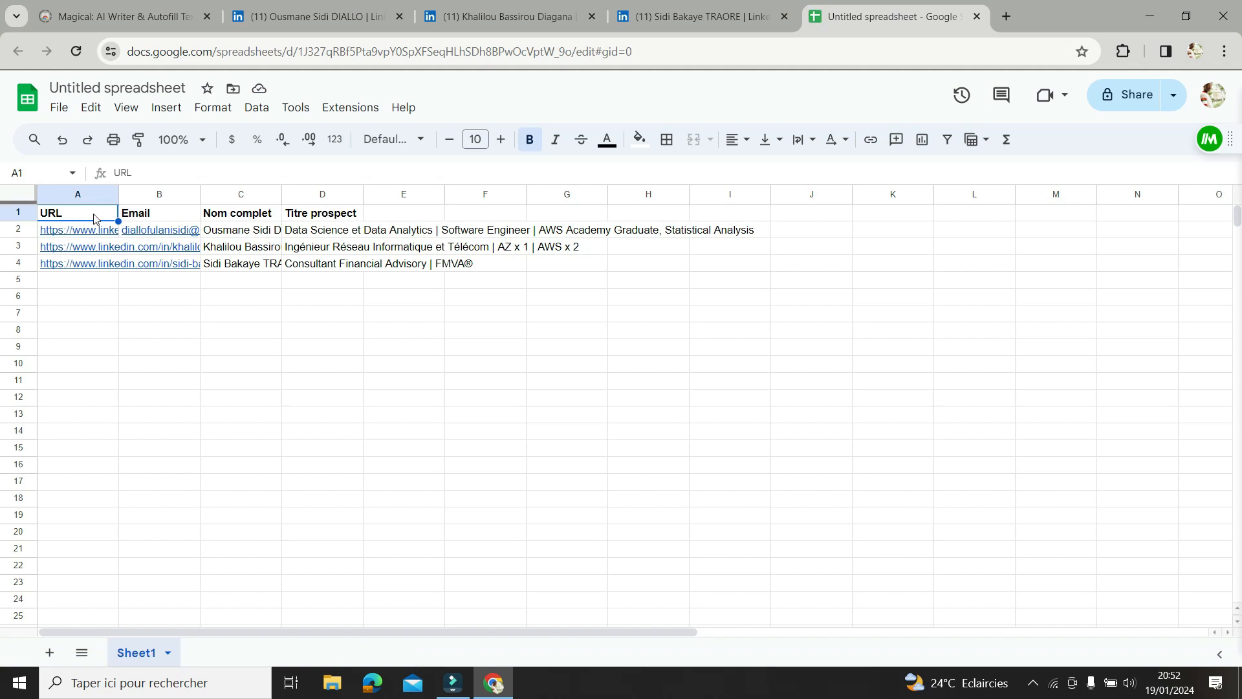
# Step: Widen the URL, Email and Nom complet columns in the new spreadsheet
pyautogui.moveTo(120, 194); pyautogui.dragTo(136, 194)
pyautogui.moveTo(224, 196); pyautogui.dragTo(259, 194)
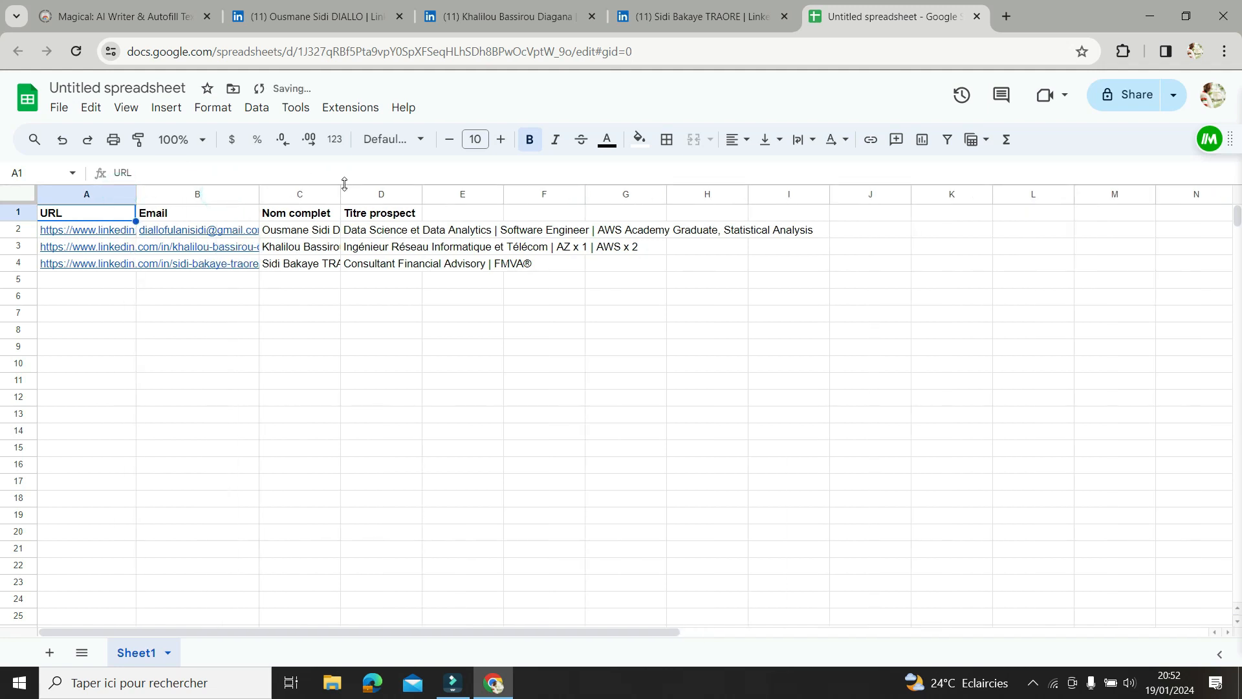
pyautogui.moveTo(342, 194); pyautogui.dragTo(383, 194)
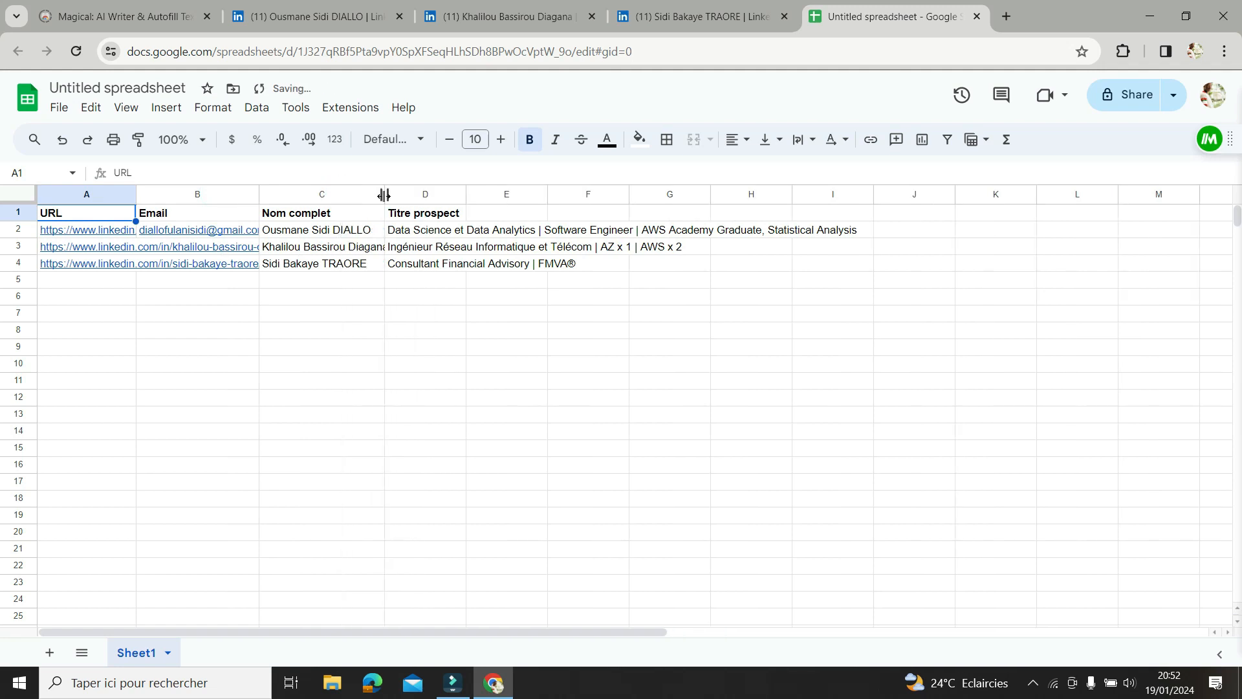